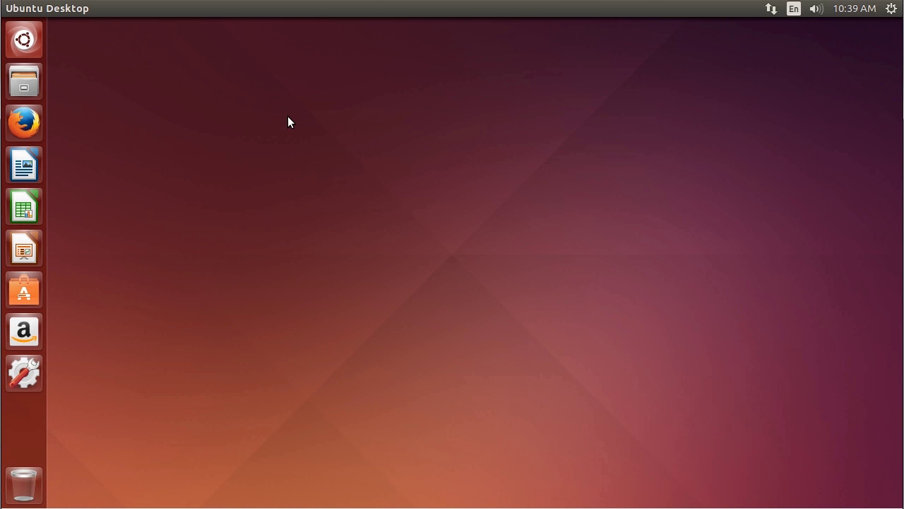
# Open the Files manager, Ubuntu Software Centre and System Settings so that several application windows are running
pyautogui.click(38, 77)
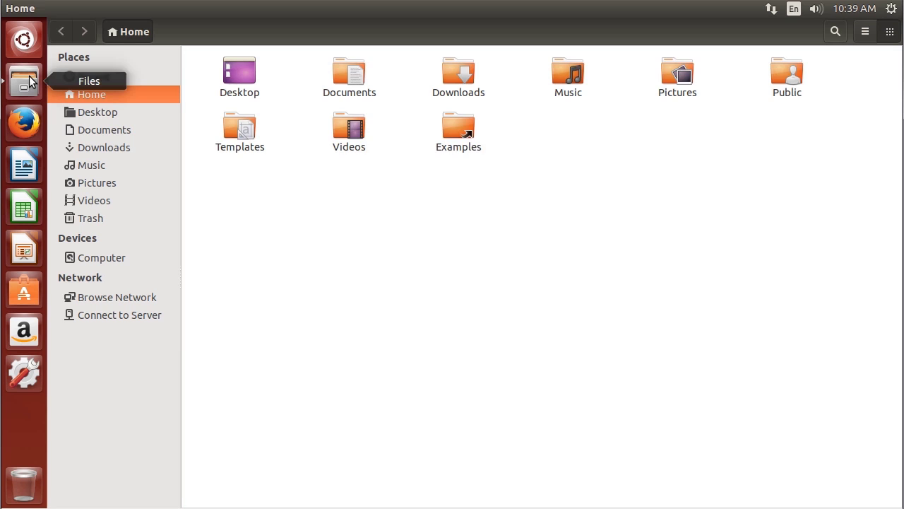
pyautogui.click(24, 289)
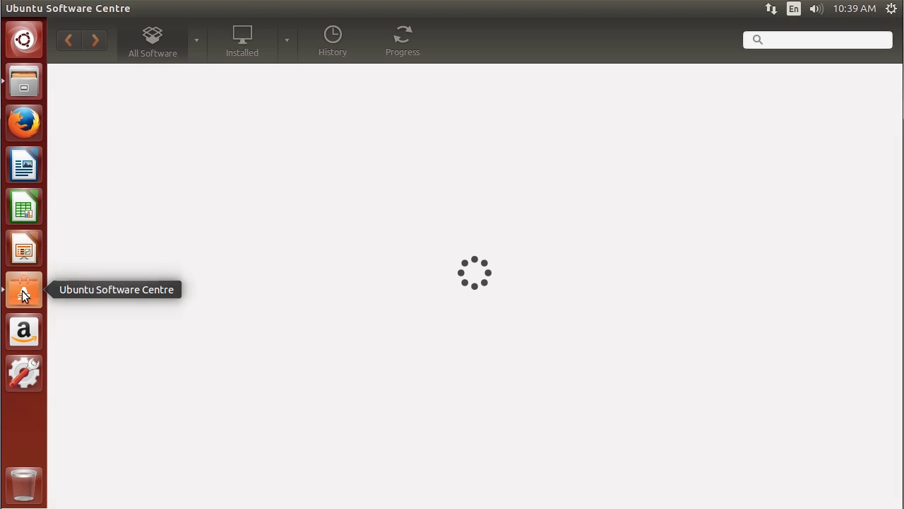
pyautogui.click(32, 371)
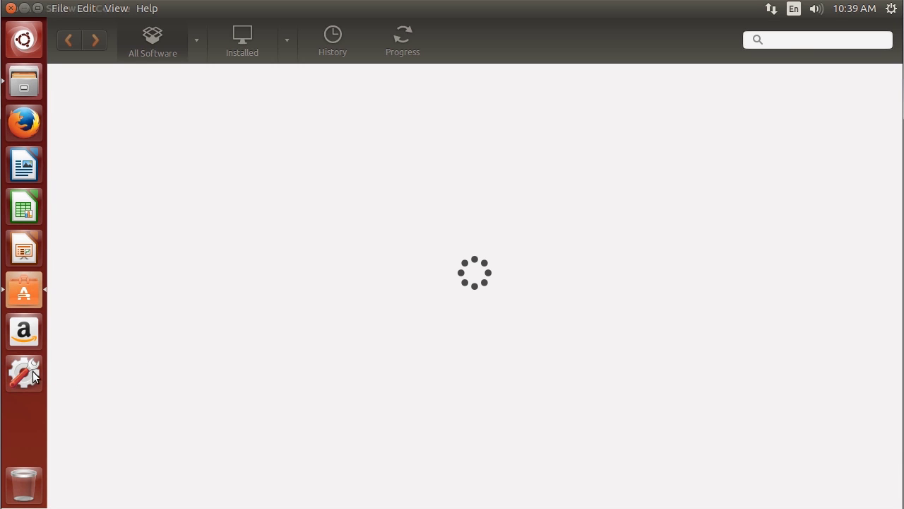
# Cycle through the open applications with the window switcher and bring the Files window to the front
pyautogui.hotkey('alt', 'Tab')
pyautogui.press('Tab')
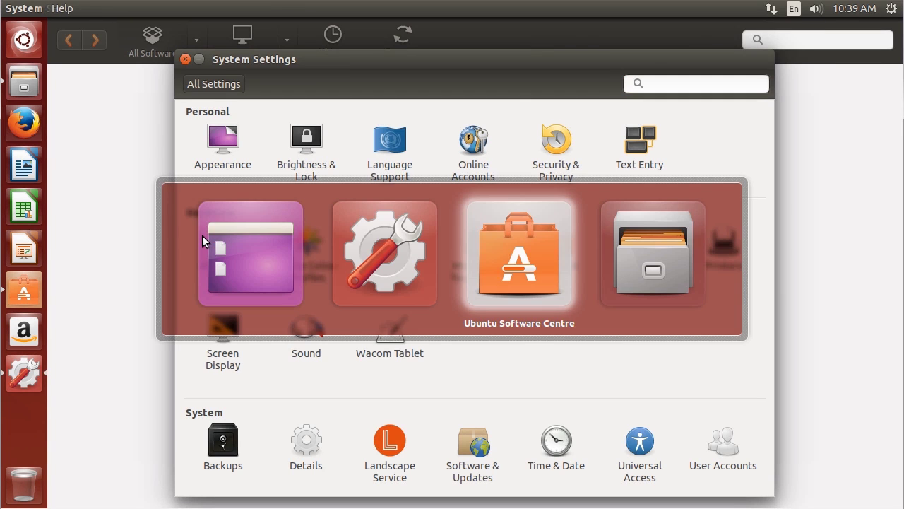
pyautogui.hotkey('alt', 'Tab')
pyautogui.press('Tab')
pyautogui.press('Tab')
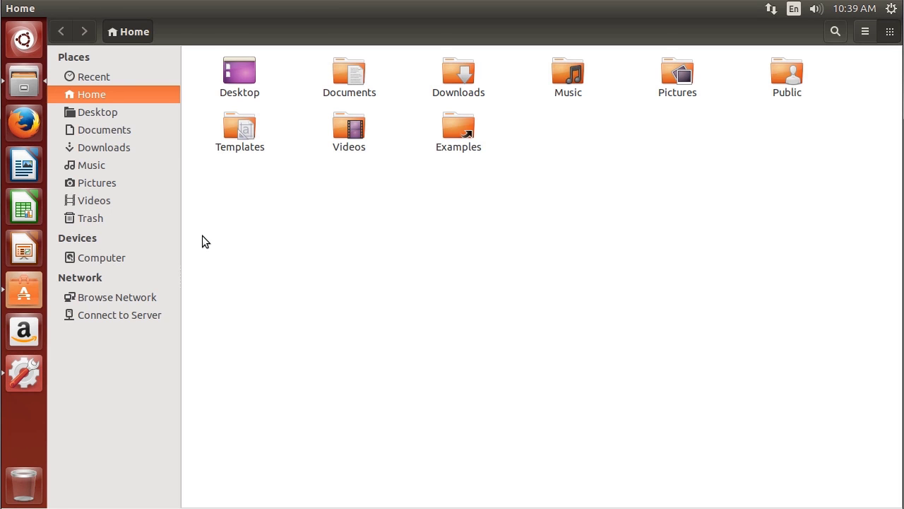
# Cycle repeatedly through all entries in the window switcher and bring System Settings to the front
pyautogui.hotkey('alt', 'Tab')
pyautogui.press('Tab')
pyautogui.press('Tab')
pyautogui.press('Tab')
pyautogui.hotkey('alt', 'Tab')
pyautogui.press('Tab')
pyautogui.press('Tab')
pyautogui.press('Tab')
pyautogui.press('Tab')
pyautogui.press('Tab')
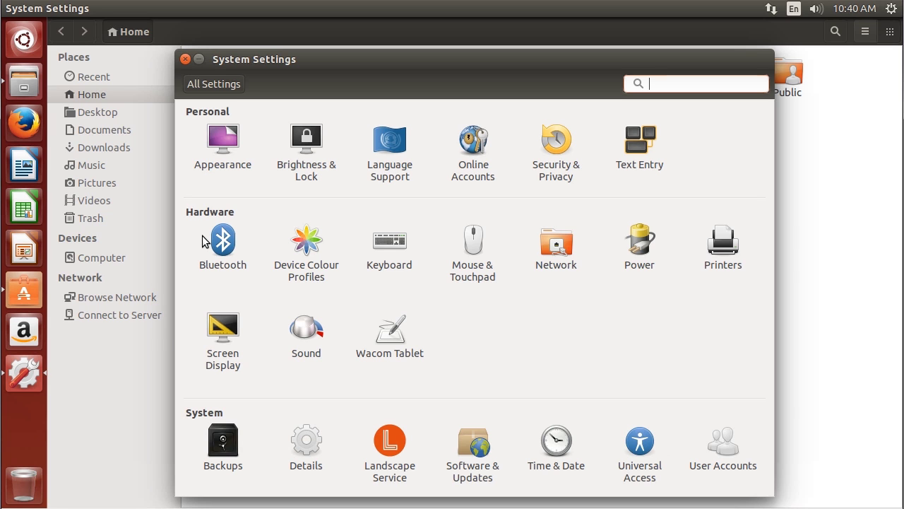
# Step backward and forward through the window switcher, switch to Ubuntu Software Centre, and return to System Settings
pyautogui.hotkey('alt', 'Tab')
pyautogui.hotkey('alt', 'shift', 'Tab')
pyautogui.hotkey('alt', 'Tab')
pyautogui.hotkey('alt', 'Tab')
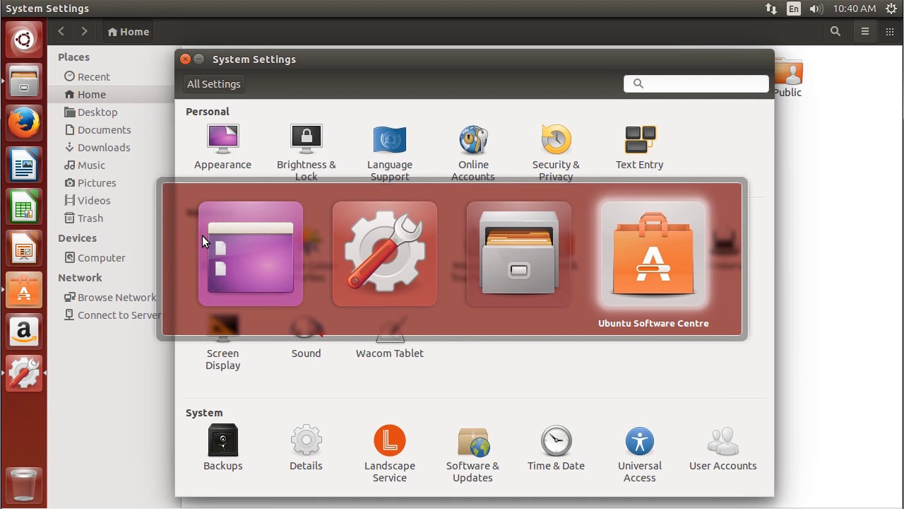
pyautogui.hotkey('alt', 'Tab')
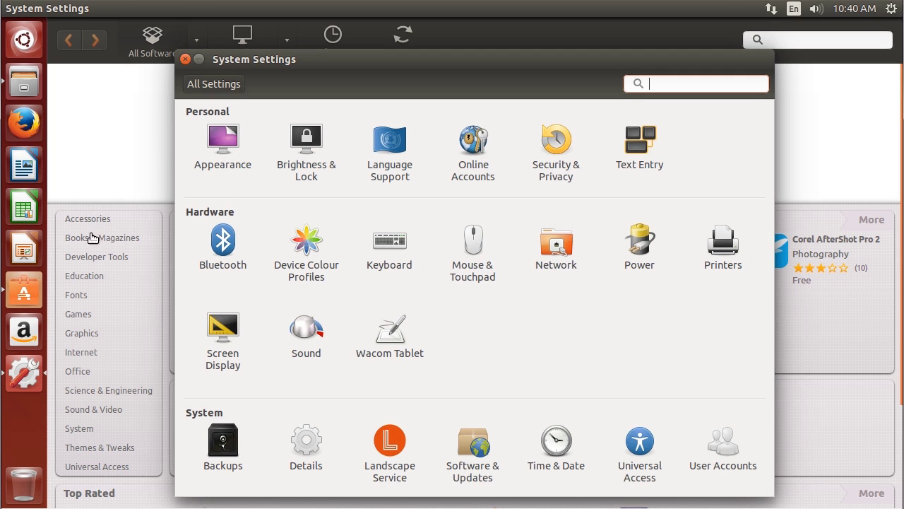
# Enable workspaces in the Behavior settings of Appearance
pyautogui.click(230, 170)
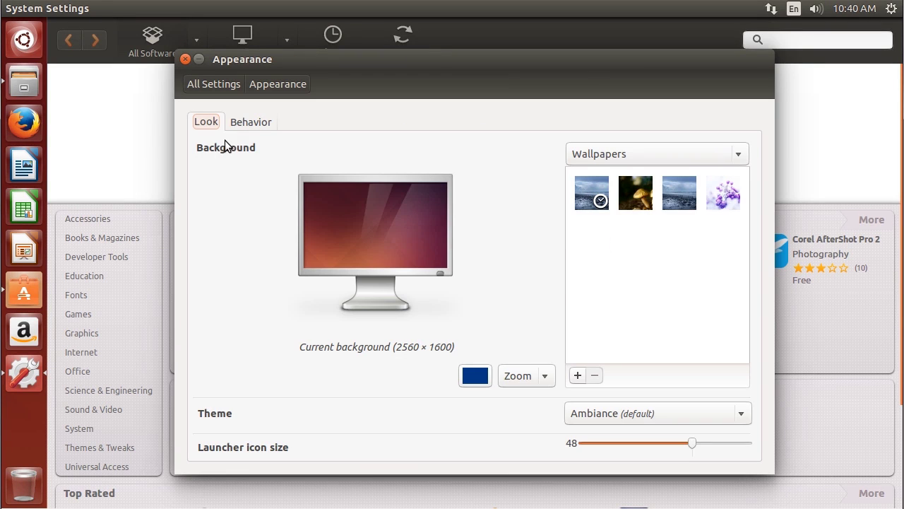
pyautogui.click(245, 125)
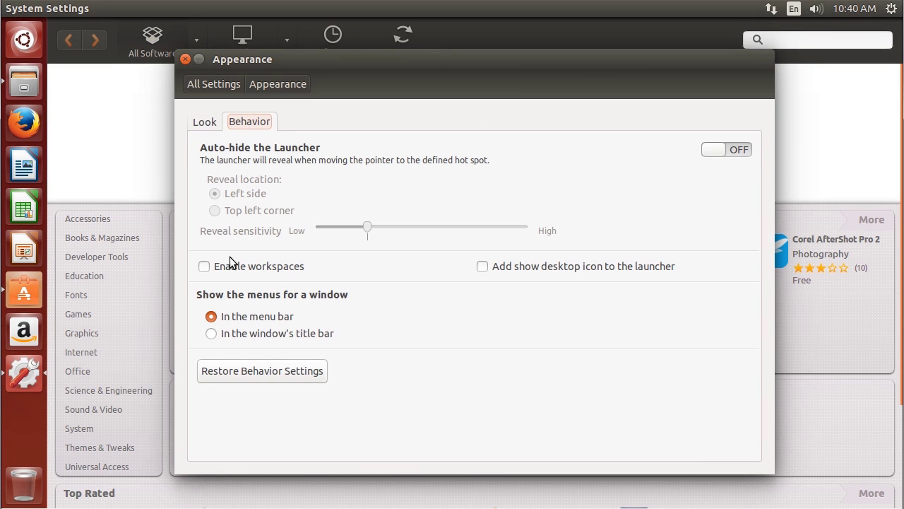
pyautogui.click(205, 267)
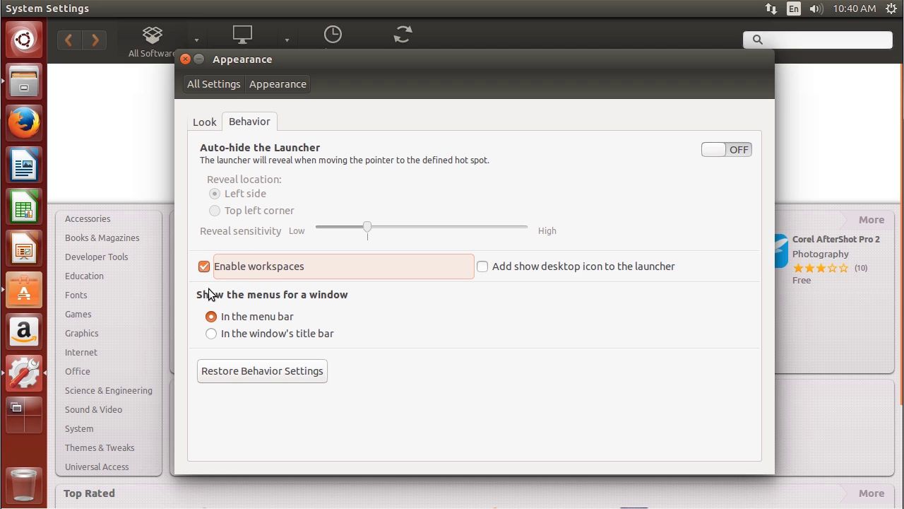
# Switch to the empty upper-right workspace through the workspace overview and open Firefox there
pyautogui.click(26, 414)
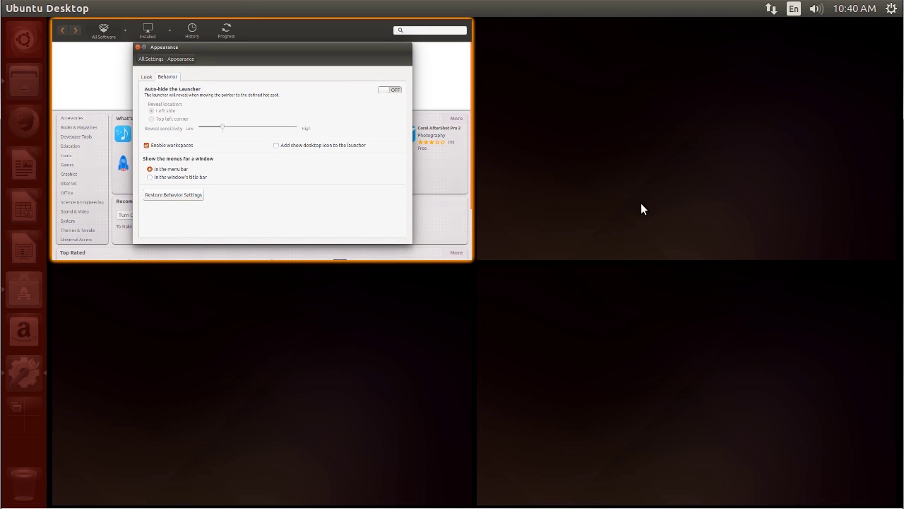
pyautogui.click(648, 181)
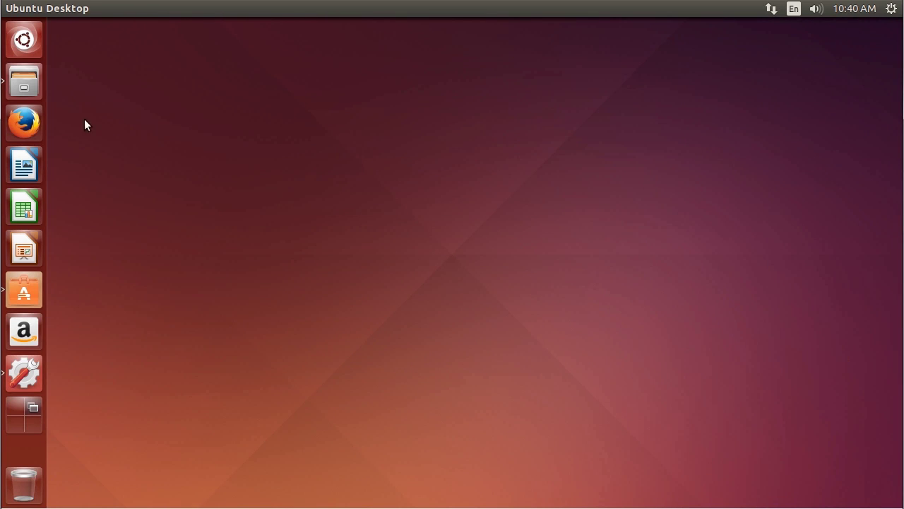
pyautogui.click(20, 124)
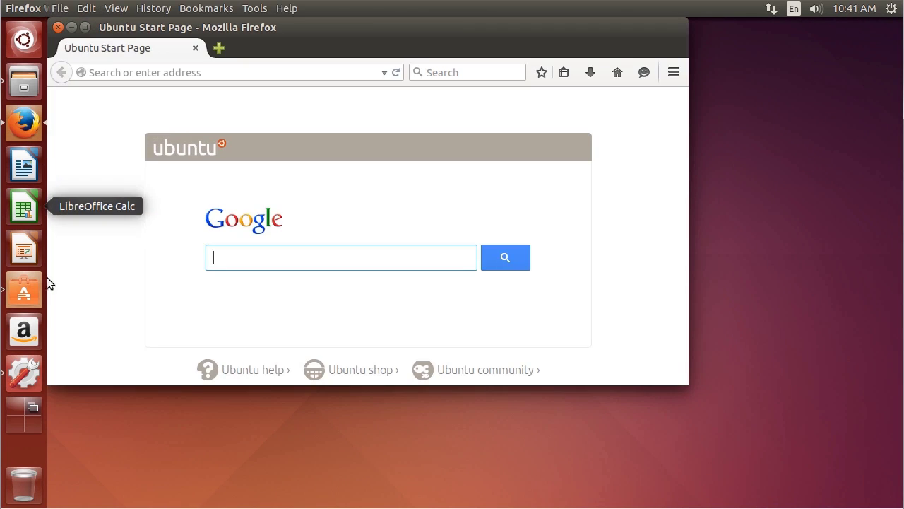
# Switch to the empty lower-left workspace through the workspace overview and open LibreOffice Writer there
pyautogui.click(9, 421)
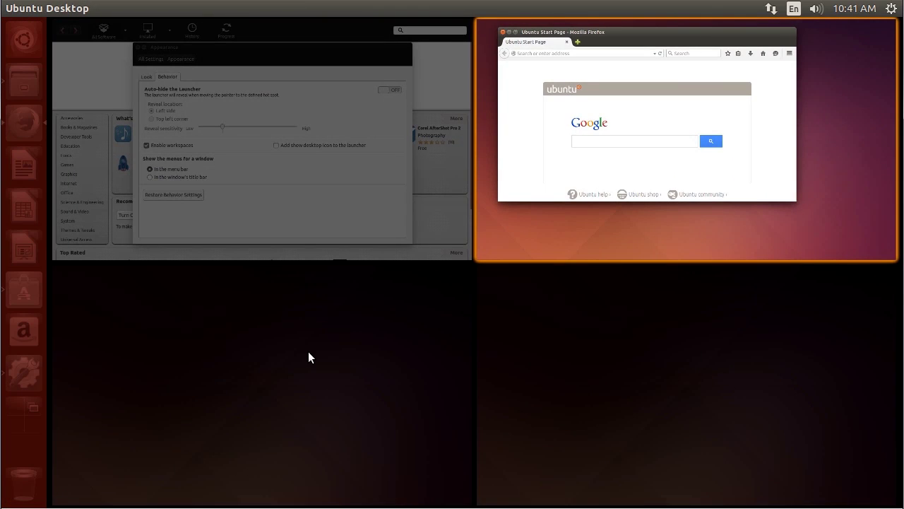
pyautogui.click(308, 351)
pyautogui.click(21, 164)
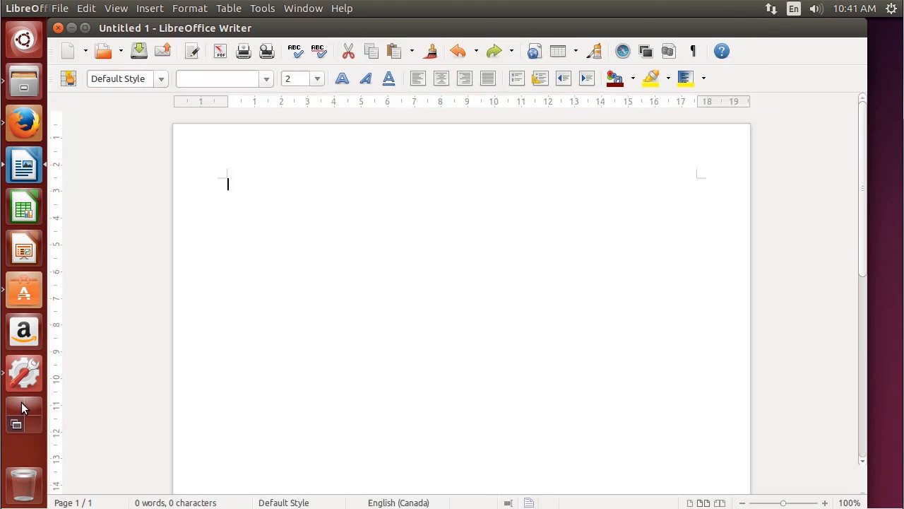
# Switch to the empty lower-right workspace through the workspace overview and open a Terminal window there
pyautogui.click(22, 410)
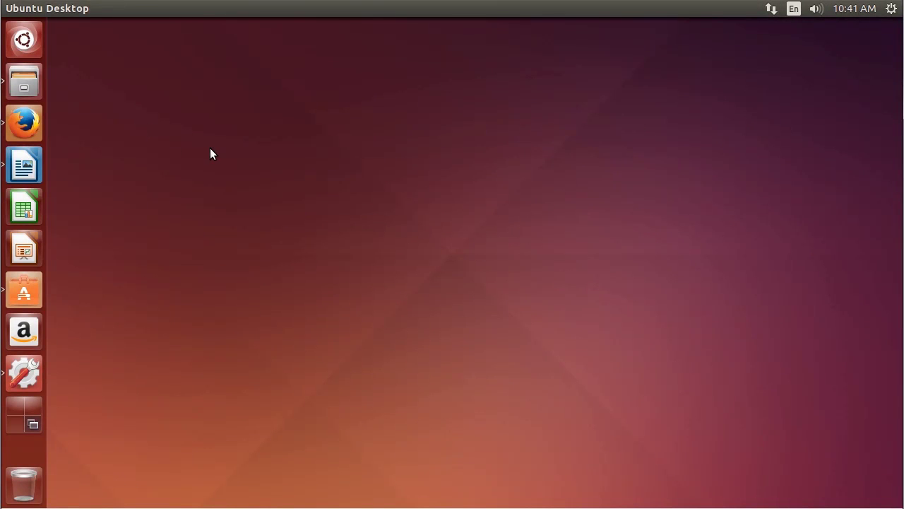
pyautogui.hotkey('ctrl', 'alt', 't')
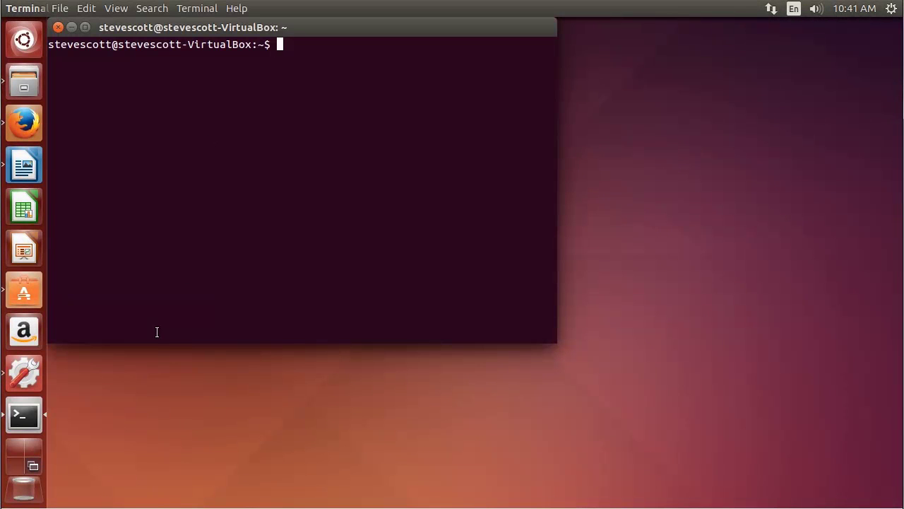
# Use the workspace overview to visit the upper-left workspace, the upper-right one with Firefox, and the upper-left one again
pyautogui.click(21, 458)
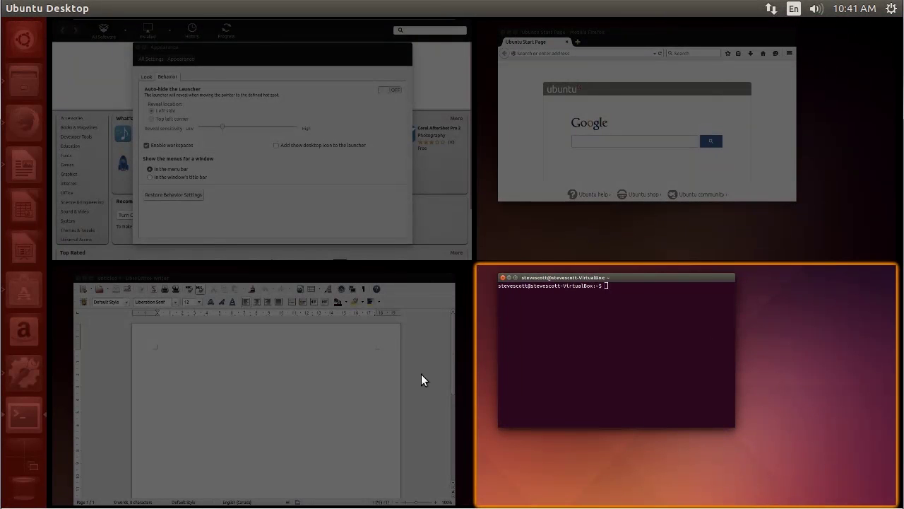
pyautogui.click(387, 200)
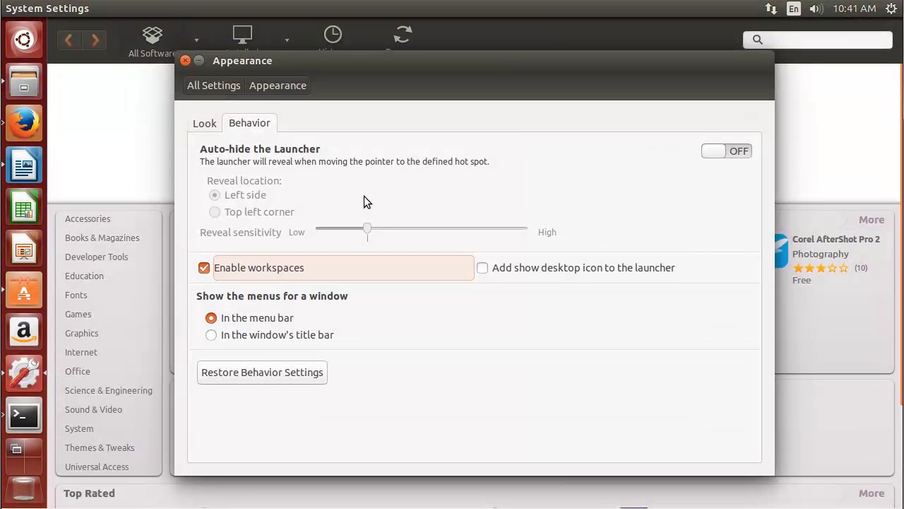
pyautogui.click(20, 450)
pyautogui.click(599, 127)
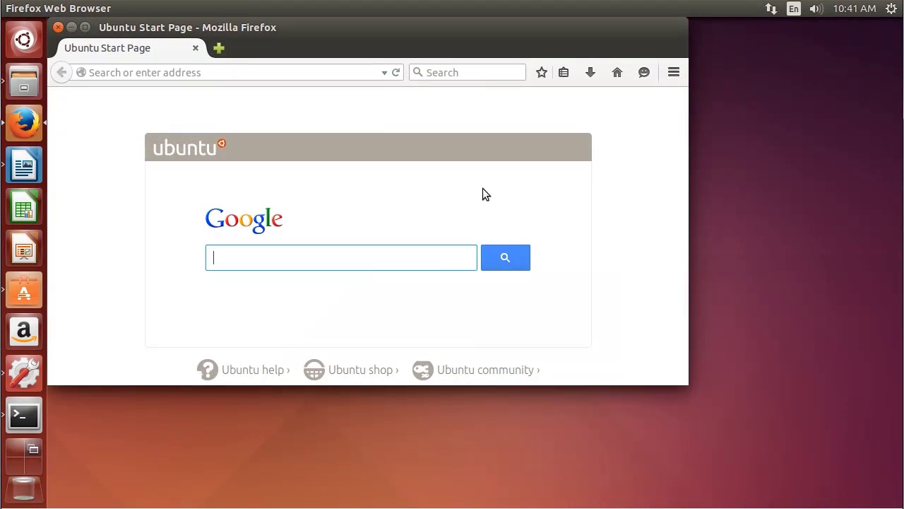
pyautogui.click(21, 447)
pyautogui.click(272, 203)
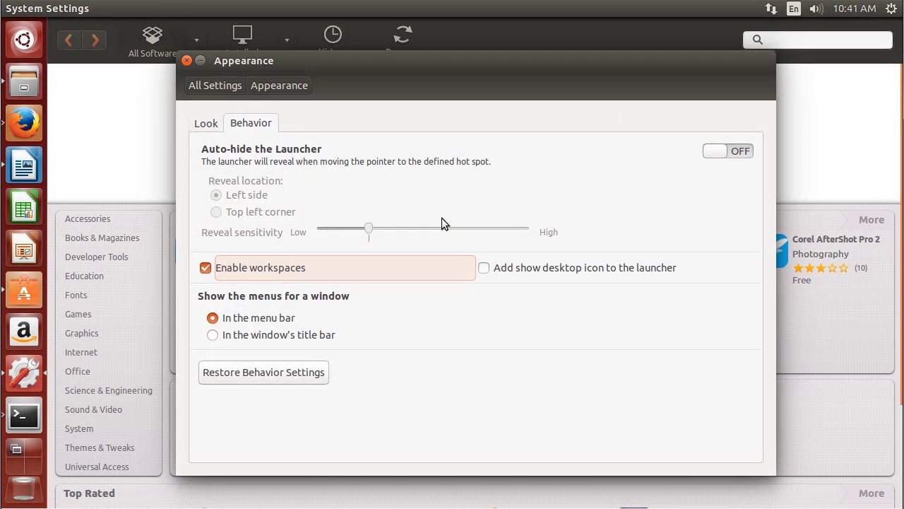
# Cycle clockwise through all four workspaces without the overview, starting and ending at the upper-left workspace
pyautogui.hotkey('ctrl', 'alt', 'Right')
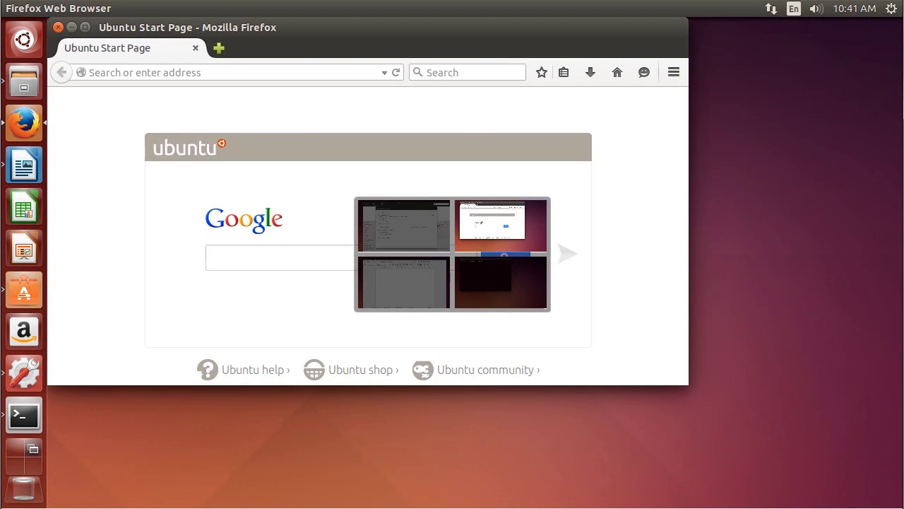
pyautogui.hotkey('ctrl', 'alt', 'Down')
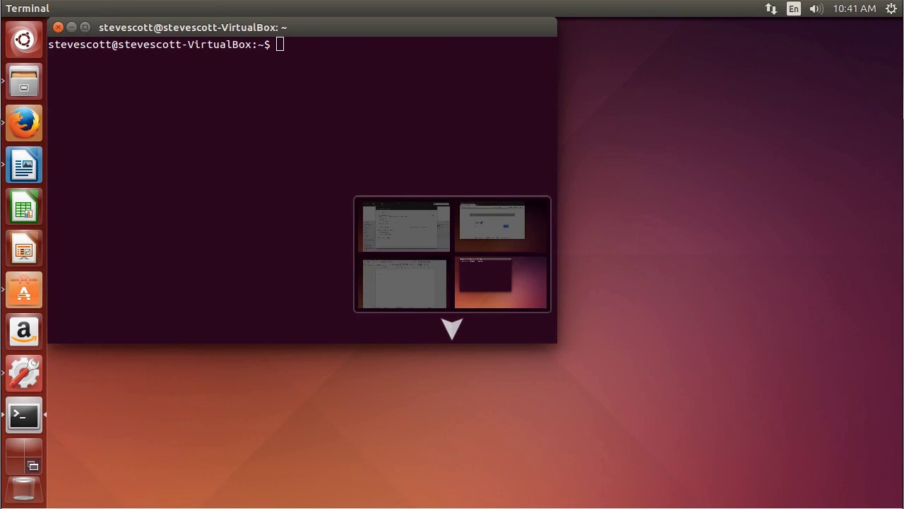
pyautogui.hotkey('ctrl', 'alt', 'Left')
pyautogui.hotkey('ctrl', 'alt', 'Up')
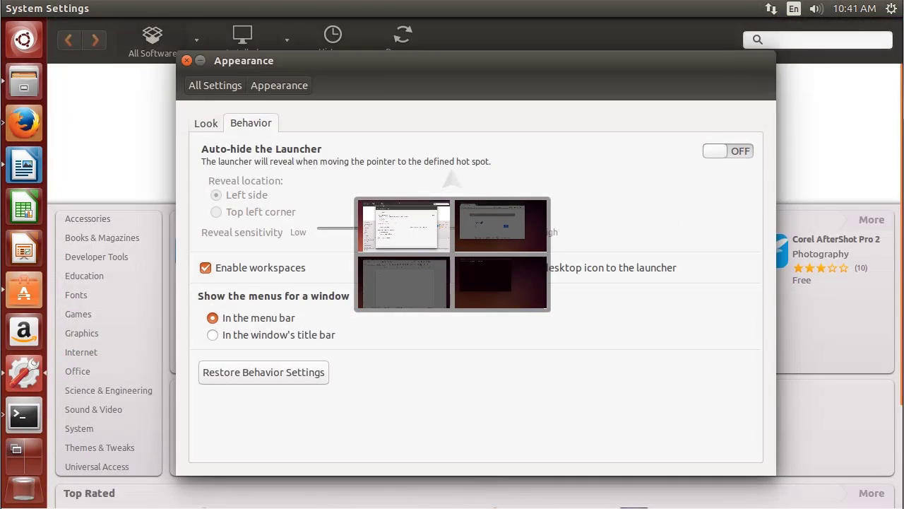
# Cycle counterclockwise twice through the four workspaces without the overview, ending at the upper-left workspace
pyautogui.hotkey('ctrl', 'alt', 'Down')
pyautogui.hotkey('ctrl', 'alt', 'Right')
pyautogui.hotkey('ctrl', 'alt', 'Up')
pyautogui.hotkey('ctrl', 'alt', 'Left')
pyautogui.hotkey('ctrl', 'alt', 'Down')
pyautogui.hotkey('ctrl', 'alt', 'Right')
pyautogui.hotkey('ctrl', 'alt', 'Up')
pyautogui.hotkey('ctrl', 'alt', 'Left')
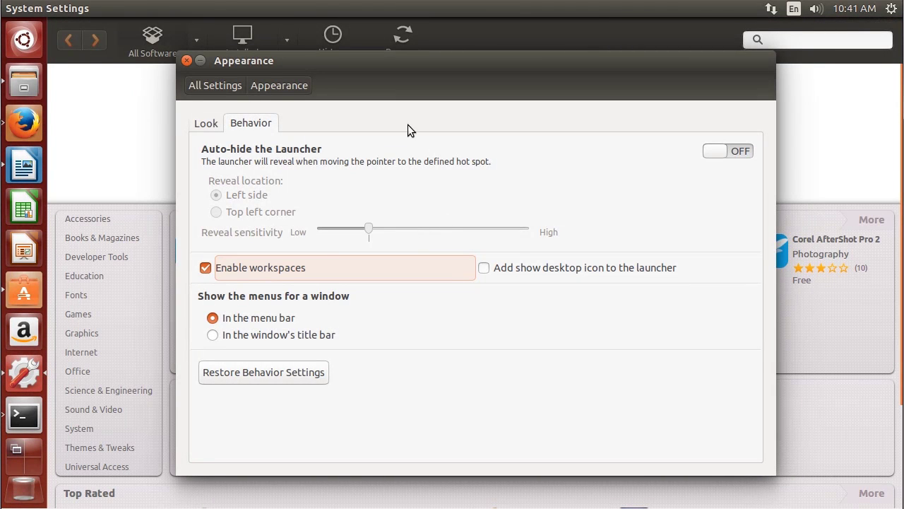
# Shift the Appearance window slightly on the desktop and move it to Workspace 2
pyautogui.moveTo(379, 64)
pyautogui.mouseDown()
pyautogui.moveTo(310, 65)
pyautogui.moveTo(344, 79)
pyautogui.moveTo(350, 65)
pyautogui.moveTo(367, 64)
pyautogui.mouseUp()
pyautogui.rightClick(369, 65)
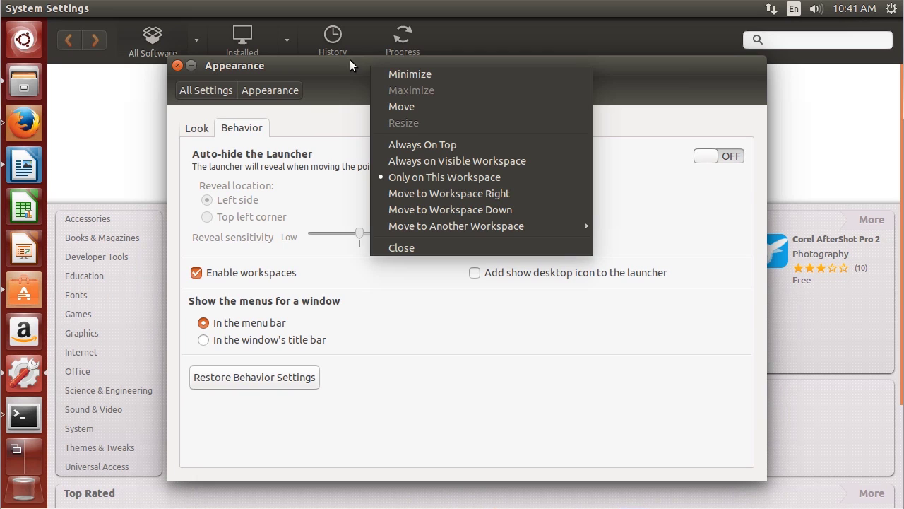
pyautogui.click(344, 63)
pyautogui.rightClick(495, 63)
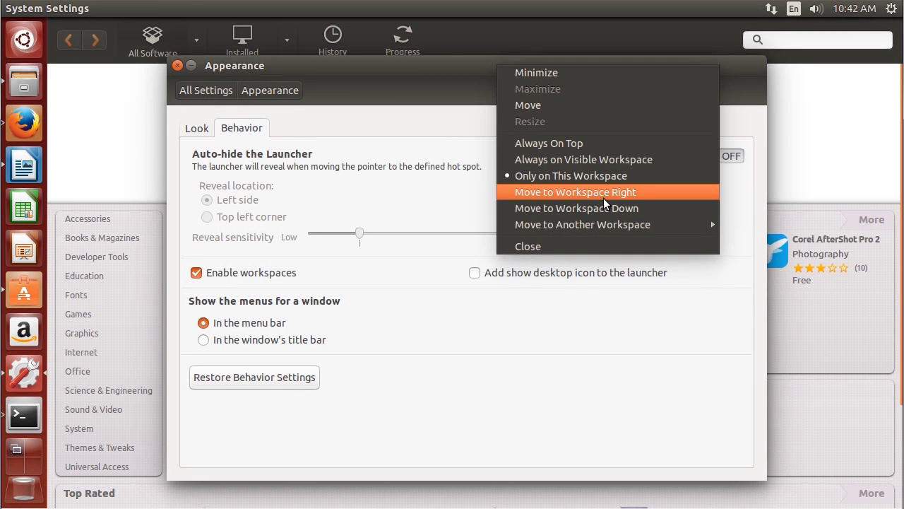
pyautogui.moveTo(595, 217)
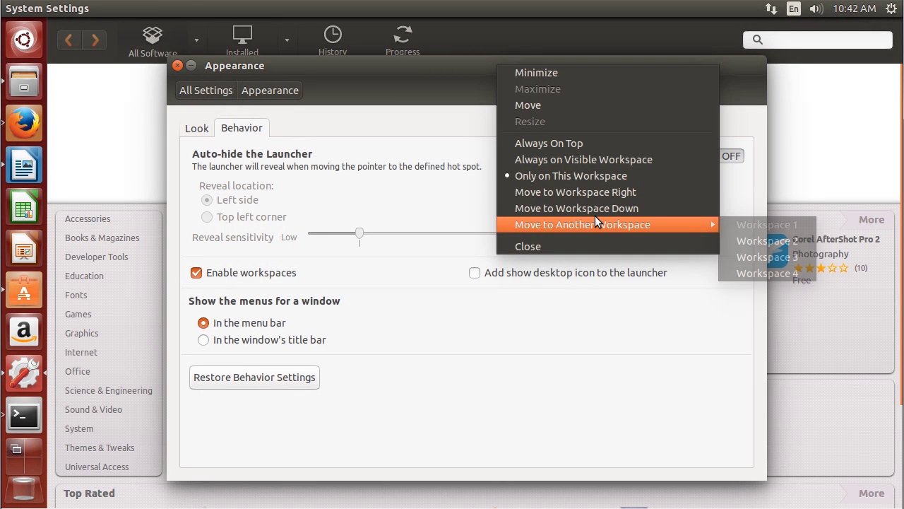
pyautogui.click(762, 241)
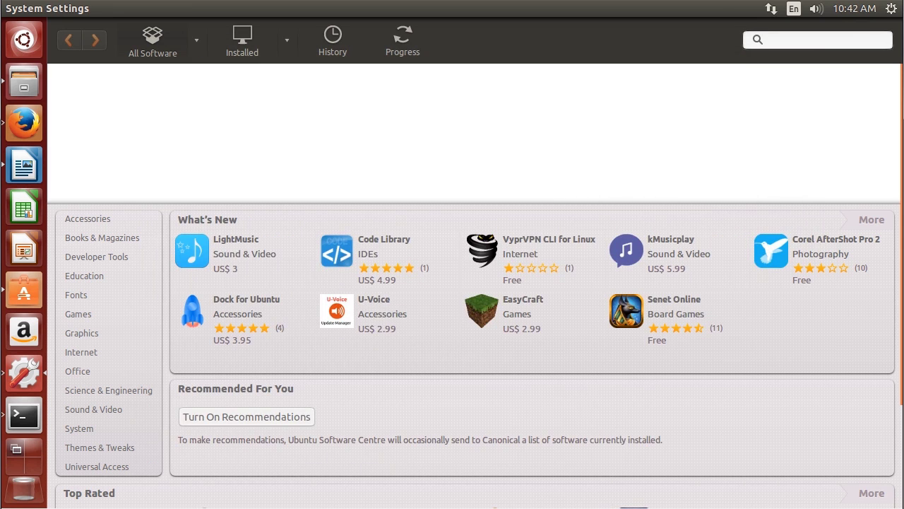
# Switch to the upper-right workspace through the workspace overview and move the Appearance window to the workspace below it
pyautogui.click(19, 459)
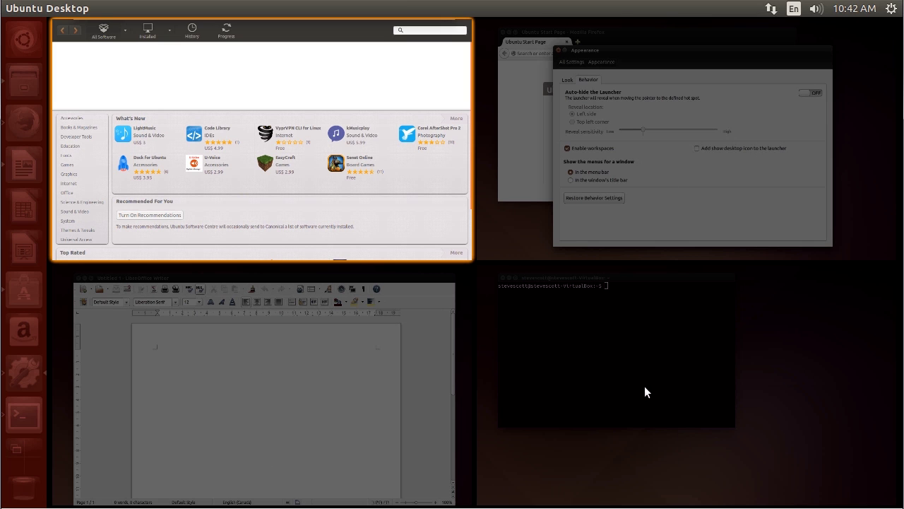
pyautogui.click(668, 189)
pyautogui.rightClick(559, 62)
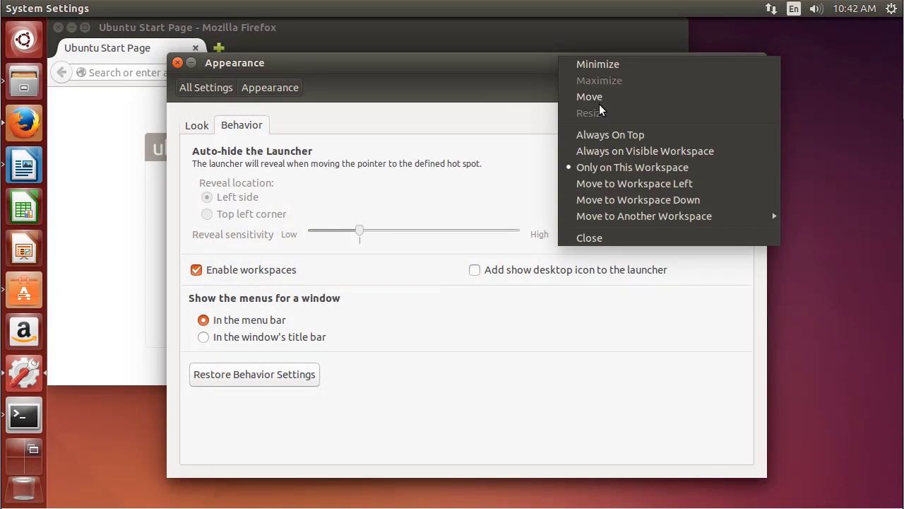
pyautogui.click(667, 199)
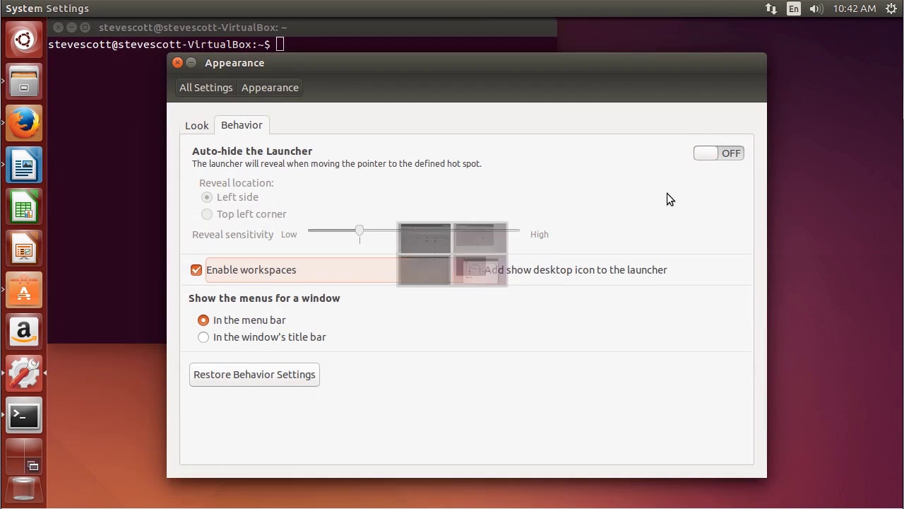
# Set the Appearance window to Always on Visible Workspace
pyautogui.rightClick(329, 62)
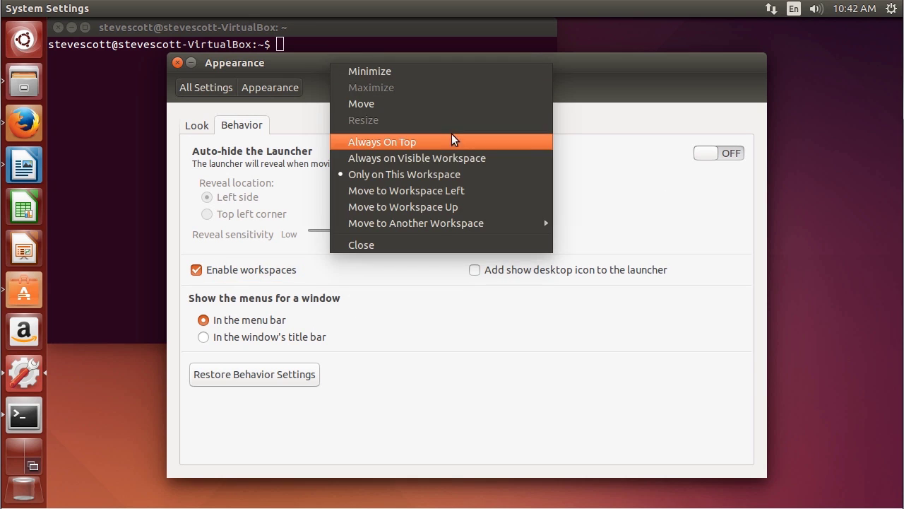
pyautogui.click(453, 158)
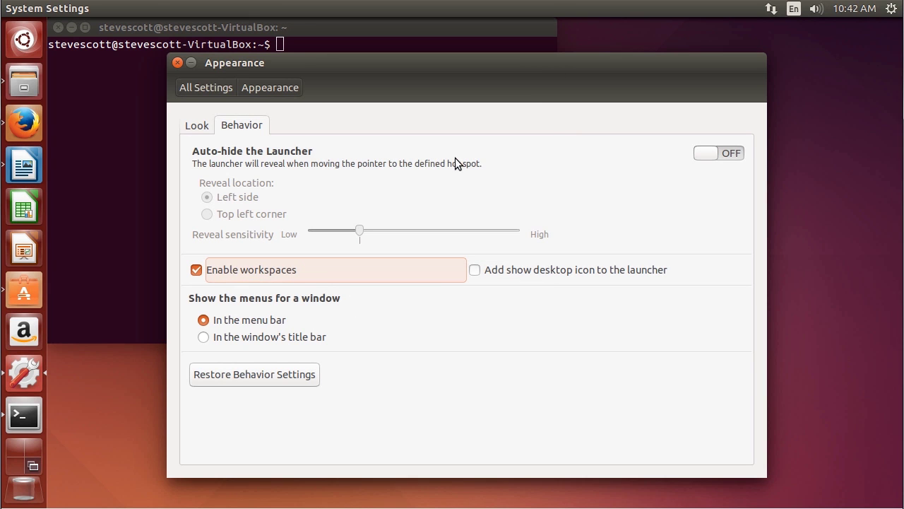
# Move repeatedly through the four workspaces to check the Appearance window's presence on each, ending at the upper-left workspace
pyautogui.hotkey('ctrl', 'alt', 'Up')
pyautogui.hotkey('ctrl', 'alt', 'Left')
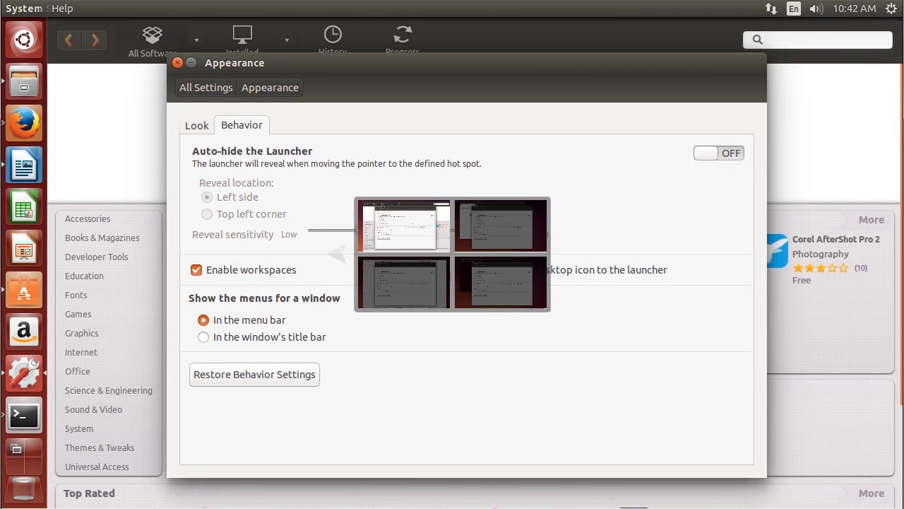
pyautogui.hotkey('ctrl', 'alt', 'Down')
pyautogui.hotkey('ctrl', 'alt', 'Right')
pyautogui.hotkey('ctrl', 'alt', 'Up')
pyautogui.hotkey('ctrl', 'alt', 'Left')
pyautogui.hotkey('ctrl', 'alt', 'Down')
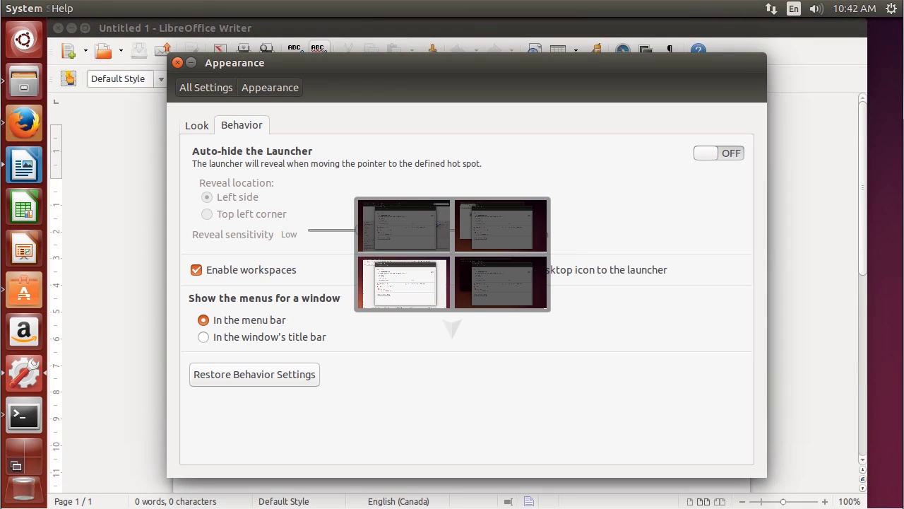
pyautogui.hotkey('ctrl', 'alt', 'Right')
pyautogui.hotkey('ctrl', 'alt', 'Left')
pyautogui.hotkey('ctrl', 'alt', 'Up')
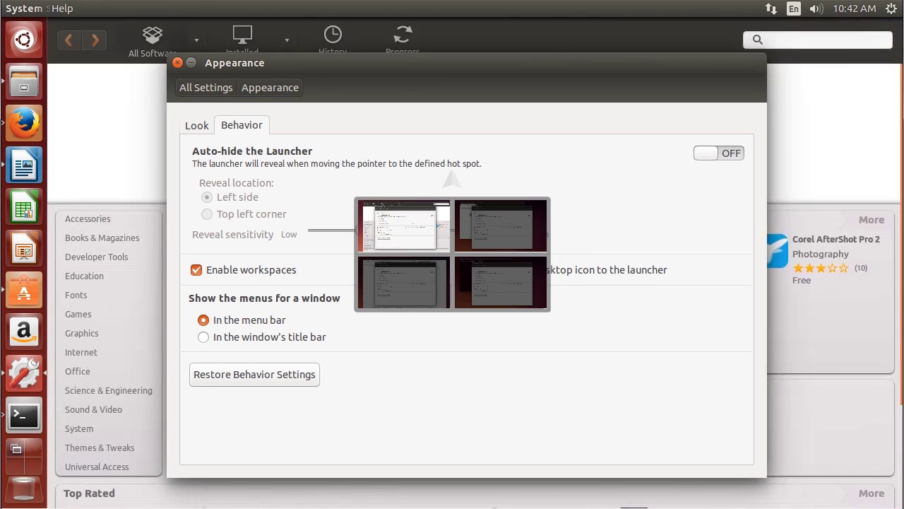
# Switch to the upper-right workspace and reselect Always on Visible Workspace for the Appearance window
pyautogui.hotkey('ctrl', 'alt', 'Right')
pyautogui.rightClick(477, 60)
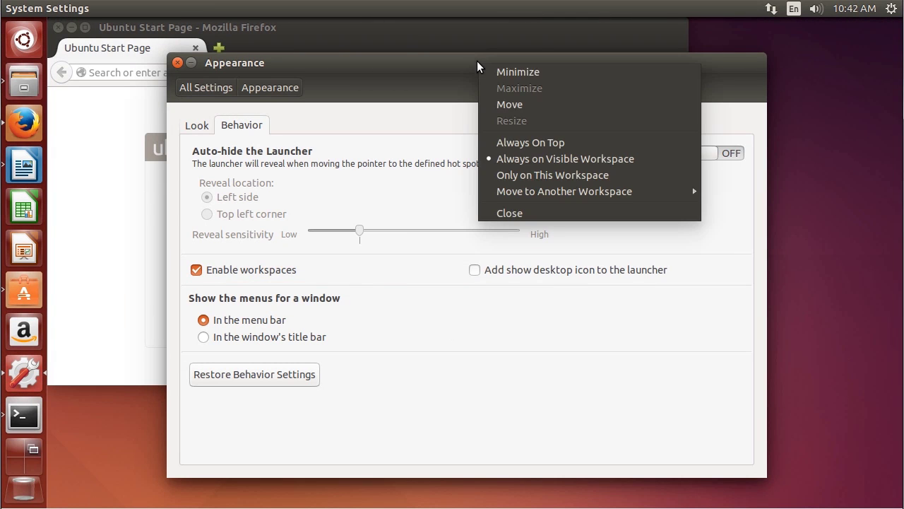
pyautogui.click(565, 156)
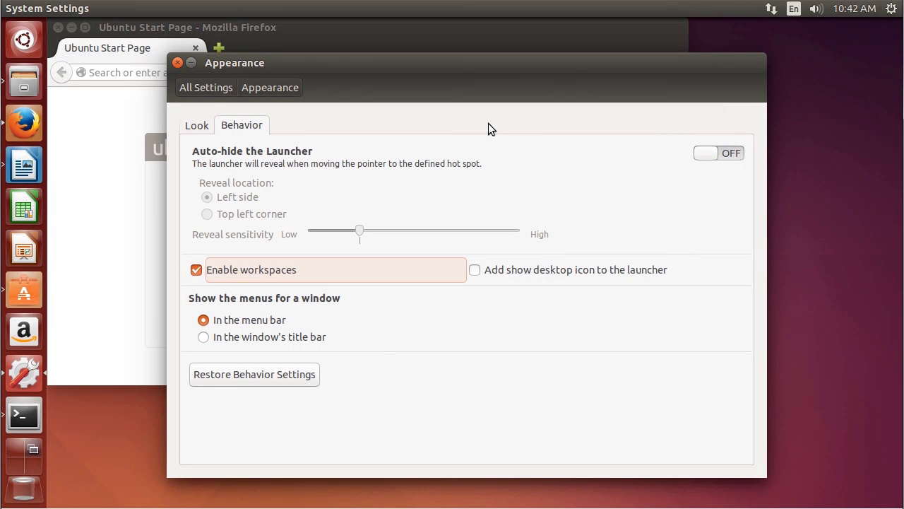
# Return to the upper-left workspace and set the Appearance window to Only on This Workspace
pyautogui.hotkey('ctrl', 'alt', 'Left')
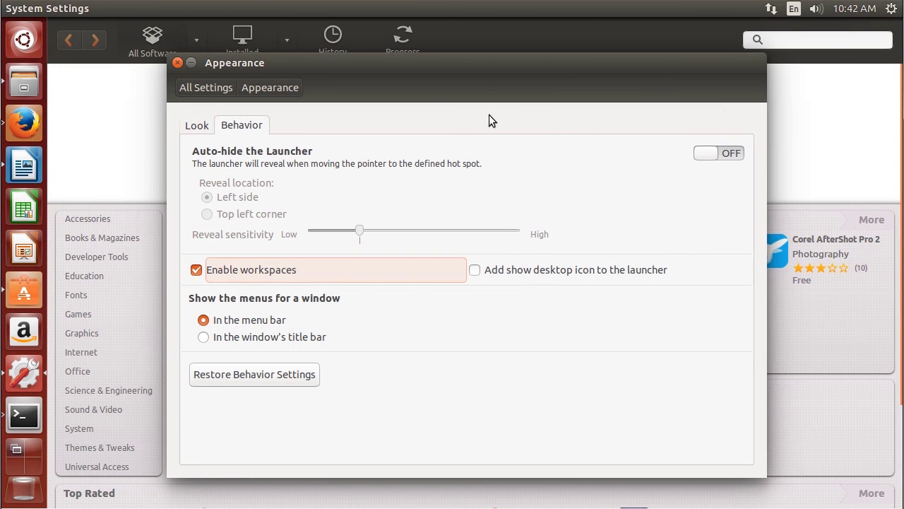
pyautogui.rightClick(476, 63)
pyautogui.click(538, 176)
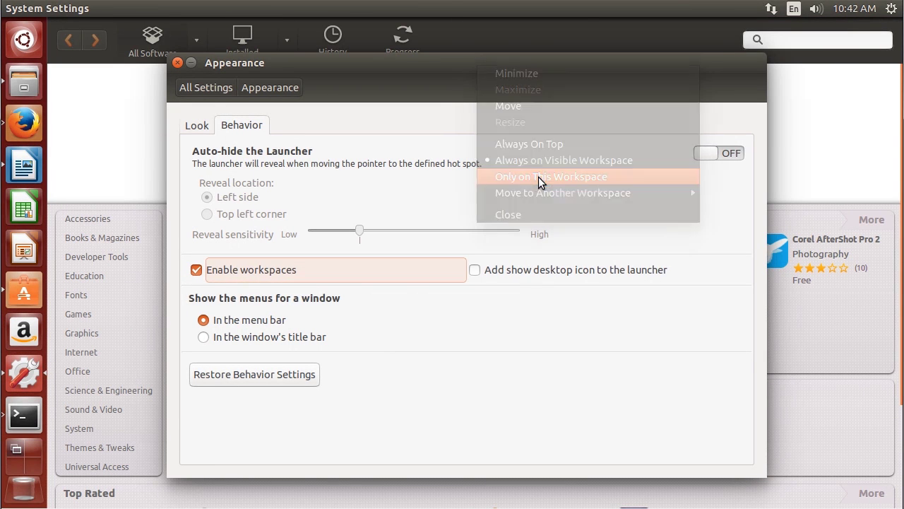
# Cycle clockwise through the other three workspaces and back to the upper-left one to check where the Appearance window is shown
pyautogui.hotkey('ctrl', 'alt', 'Right')
pyautogui.hotkey('ctrl', 'alt', 'Down')
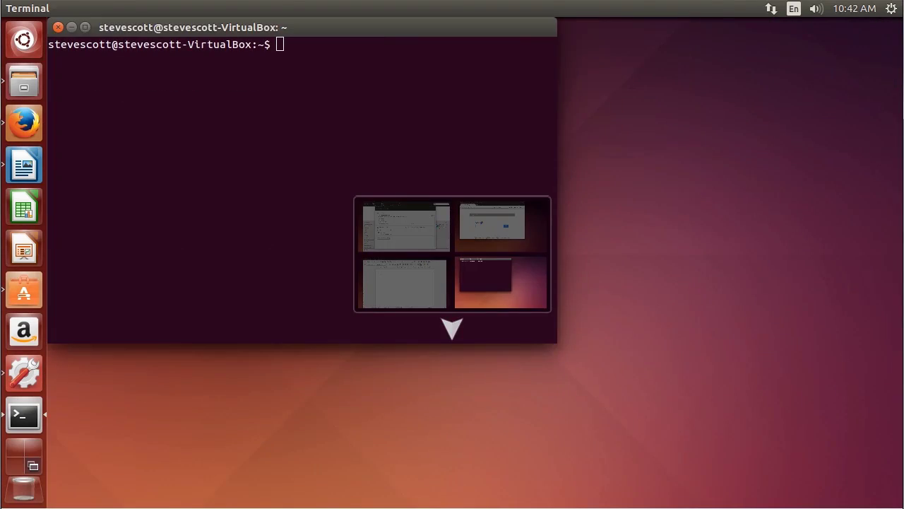
pyautogui.hotkey('ctrl', 'alt', 'Left')
pyautogui.hotkey('ctrl', 'alt', 'Up')
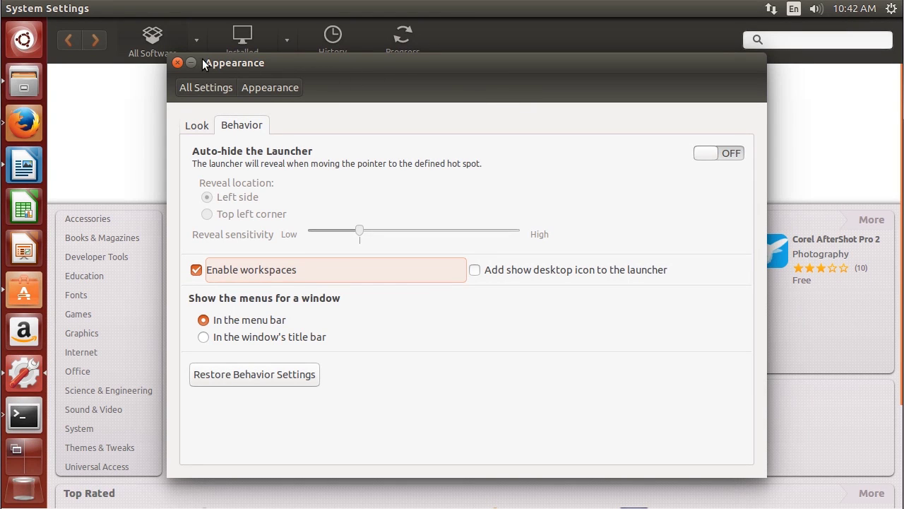
# Close the Appearance, Software Center and Files windows on the upper-left workspace
pyautogui.click(179, 62)
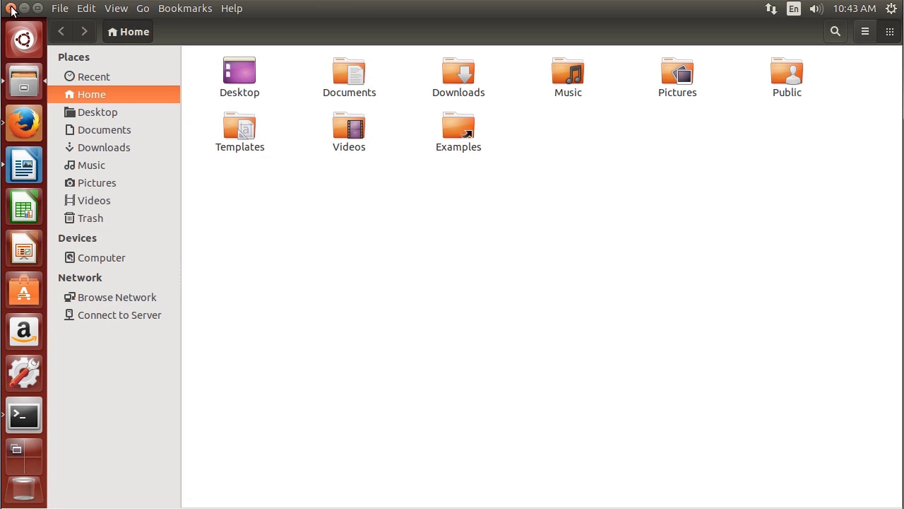
pyautogui.click(11, 8)
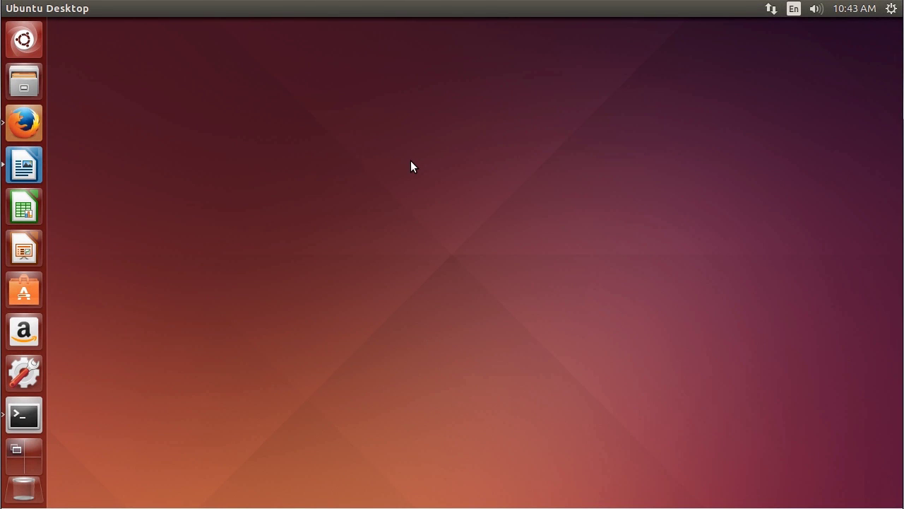